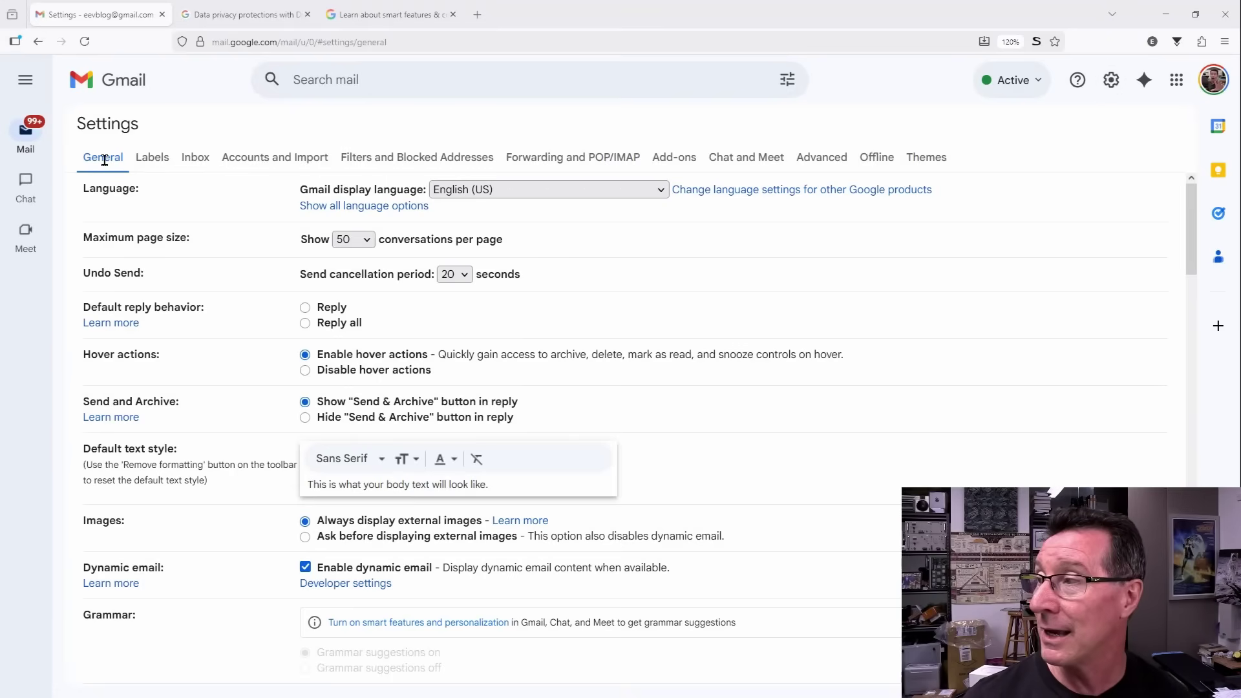
{"action": "scroll", "coordinate": [213, 229], "scroll_direction": "down", "scroll_amount": 3}
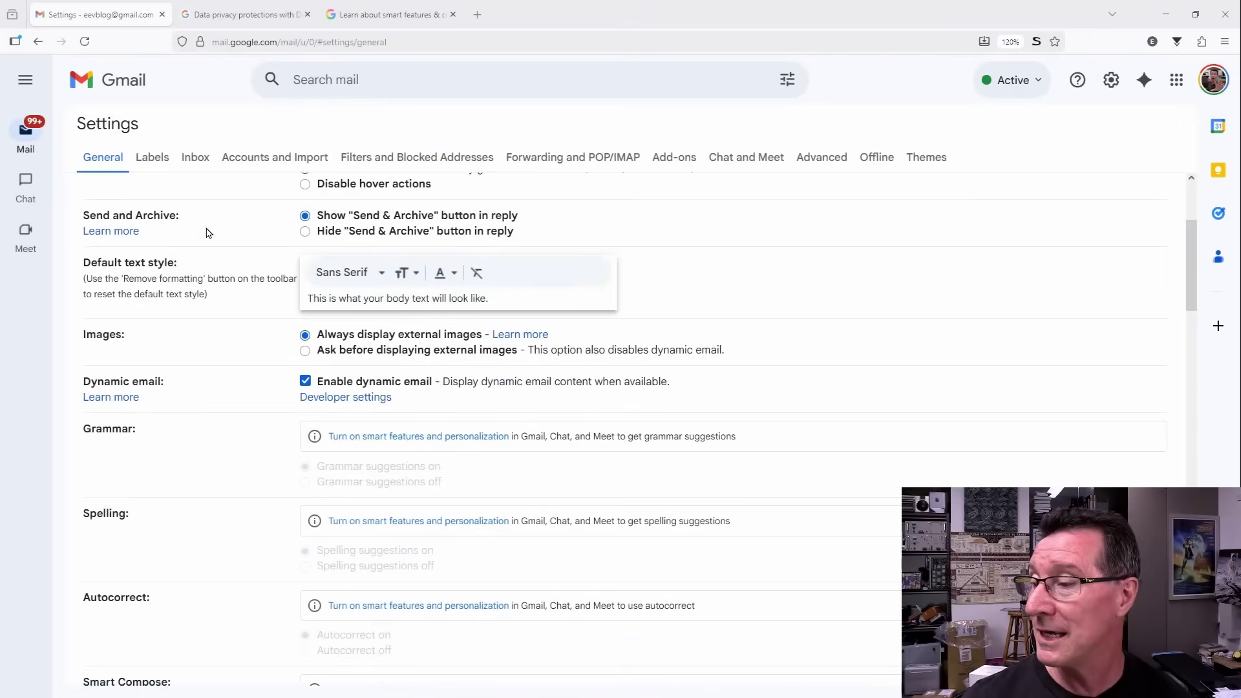
{"action": "scroll", "coordinate": [155, 284], "scroll_direction": "up", "scroll_amount": 1}
{"action": "scroll", "coordinate": [145, 302], "scroll_direction": "down", "scroll_amount": 3}
{"action": "scroll", "coordinate": [145, 303], "scroll_direction": "down", "scroll_amount": 1}
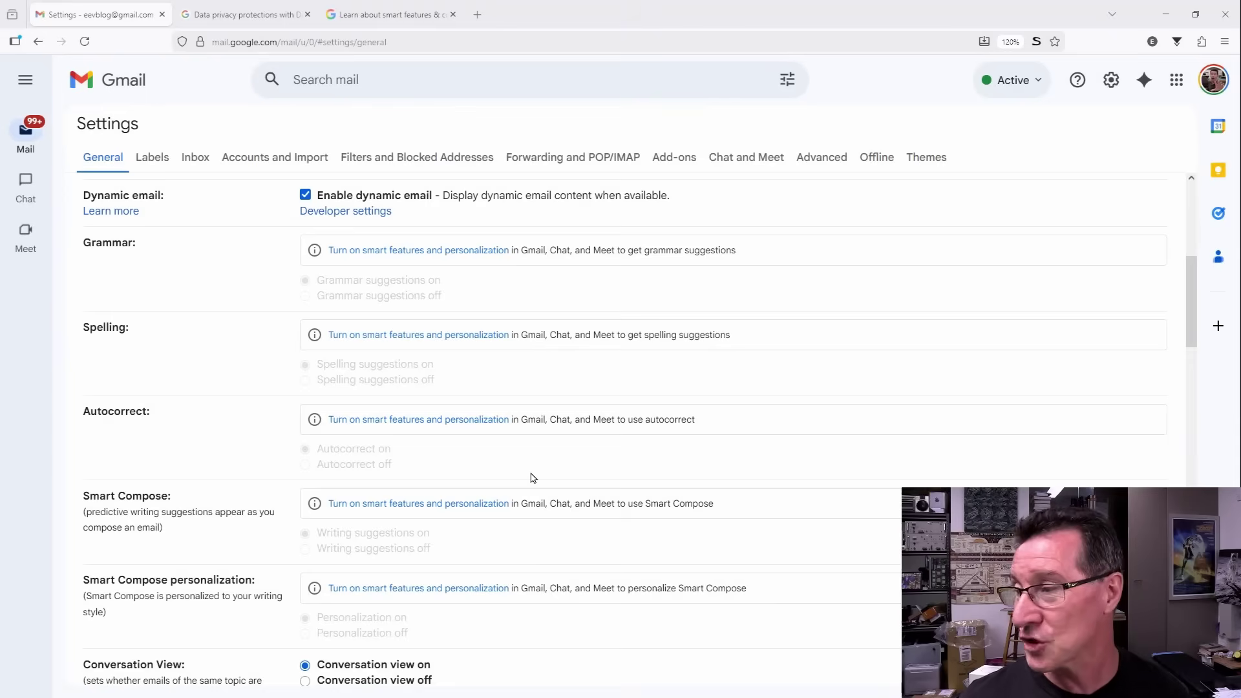
{"action": "scroll", "coordinate": [349, 413], "scroll_direction": "down", "scroll_amount": 2}
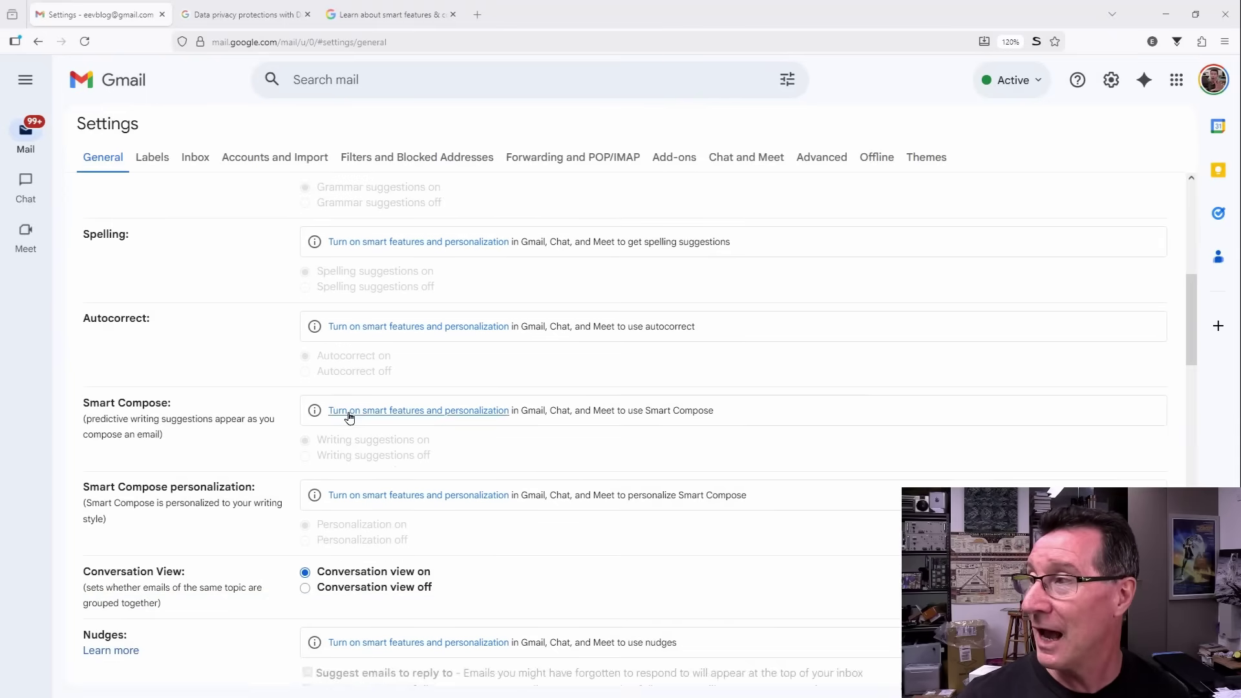
- Bring up the Workspace data privacy blog article at 'Our privacy commitments'
{"action": "left_click", "coordinate": [229, 13]}
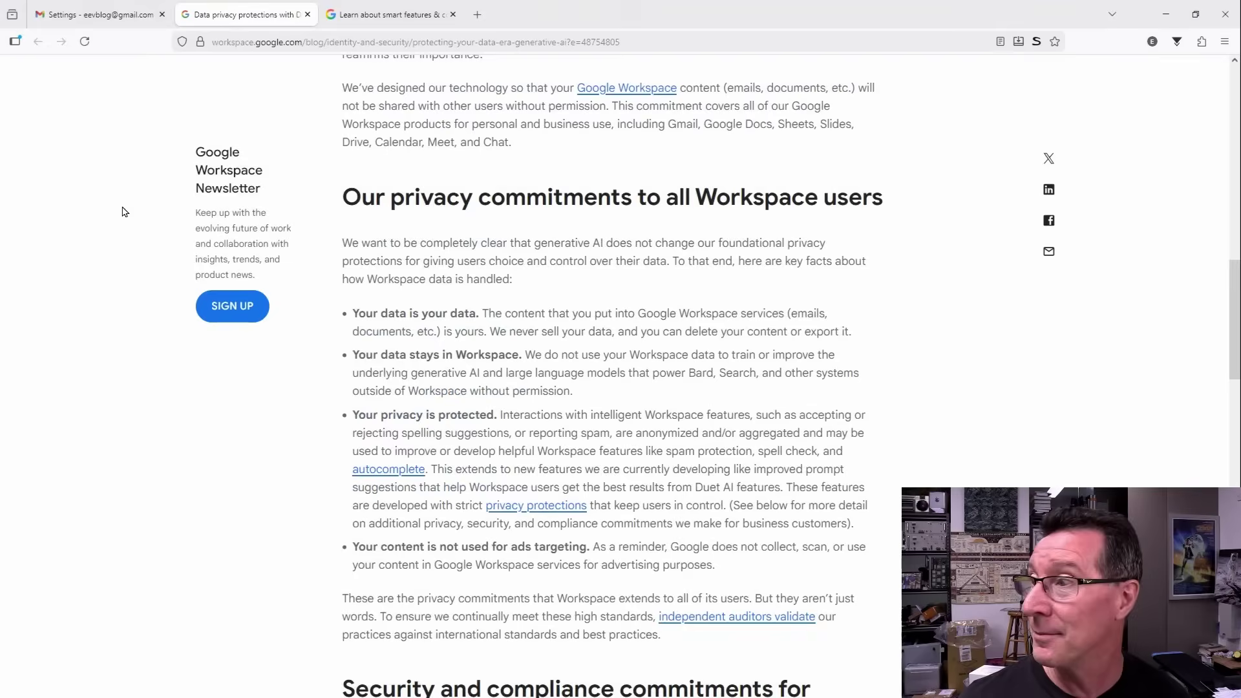
{"action": "scroll", "coordinate": [299, 304], "scroll_direction": "up", "scroll_amount": 15}
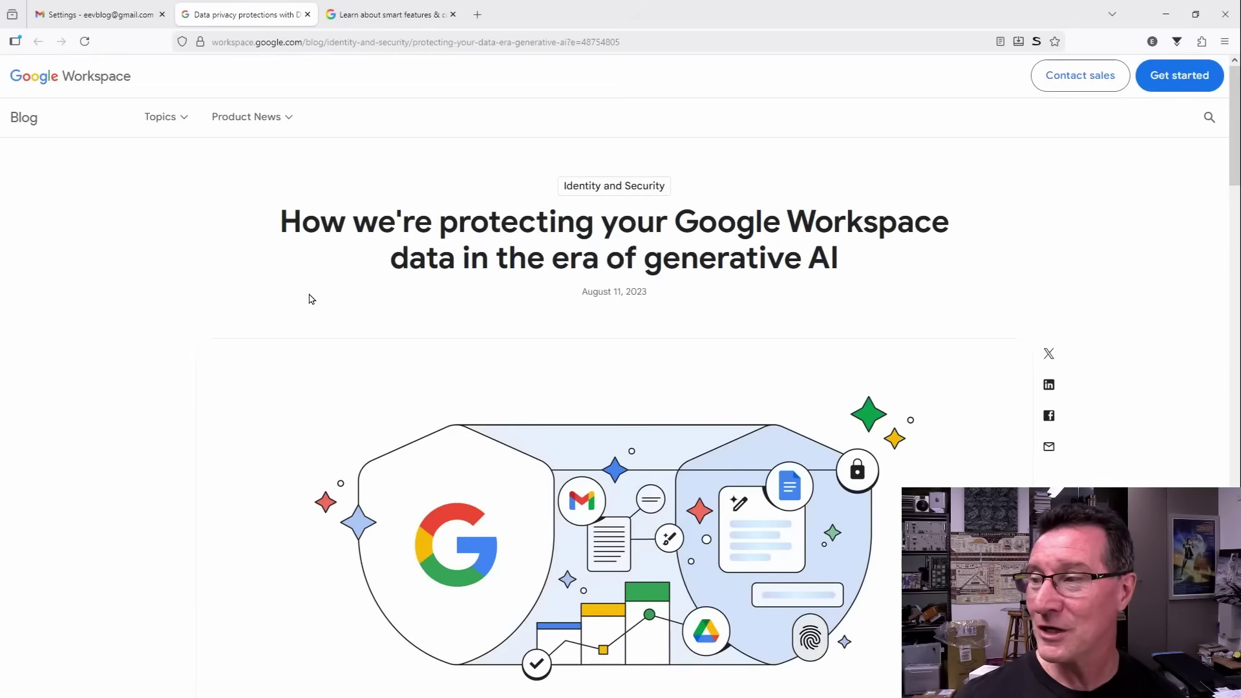
{"action": "scroll", "coordinate": [311, 295], "scroll_direction": "down", "scroll_amount": 10}
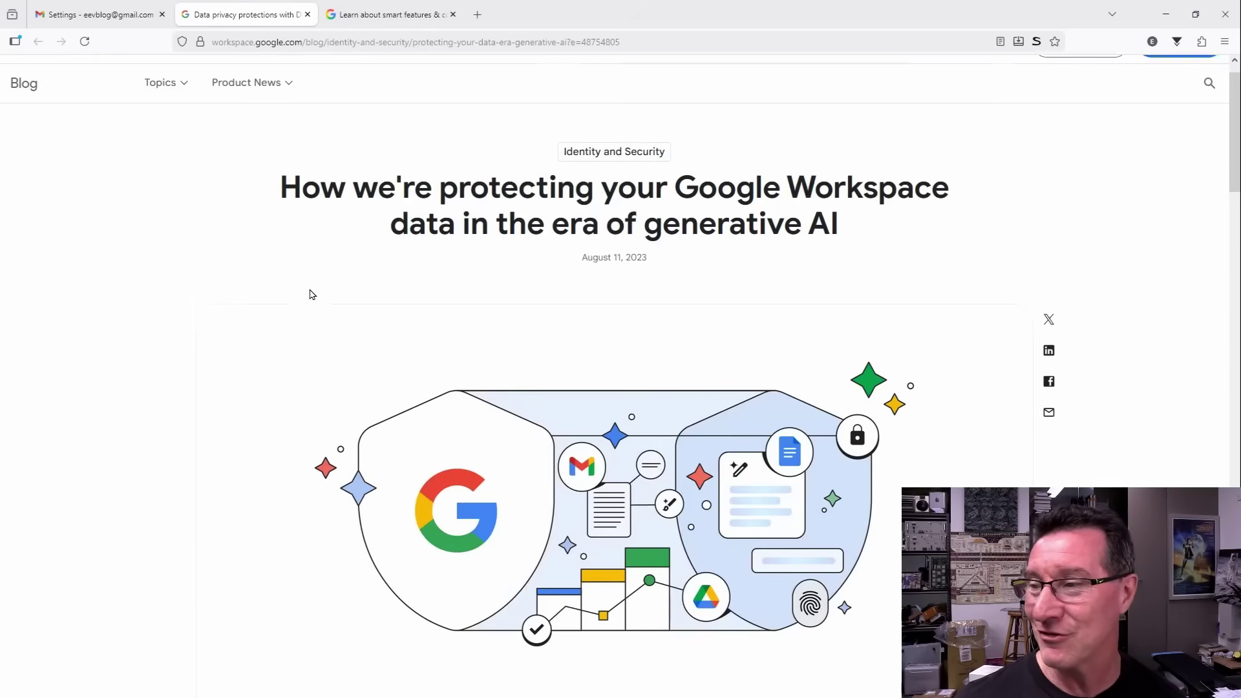
{"action": "scroll", "coordinate": [311, 294], "scroll_direction": "down", "scroll_amount": 3}
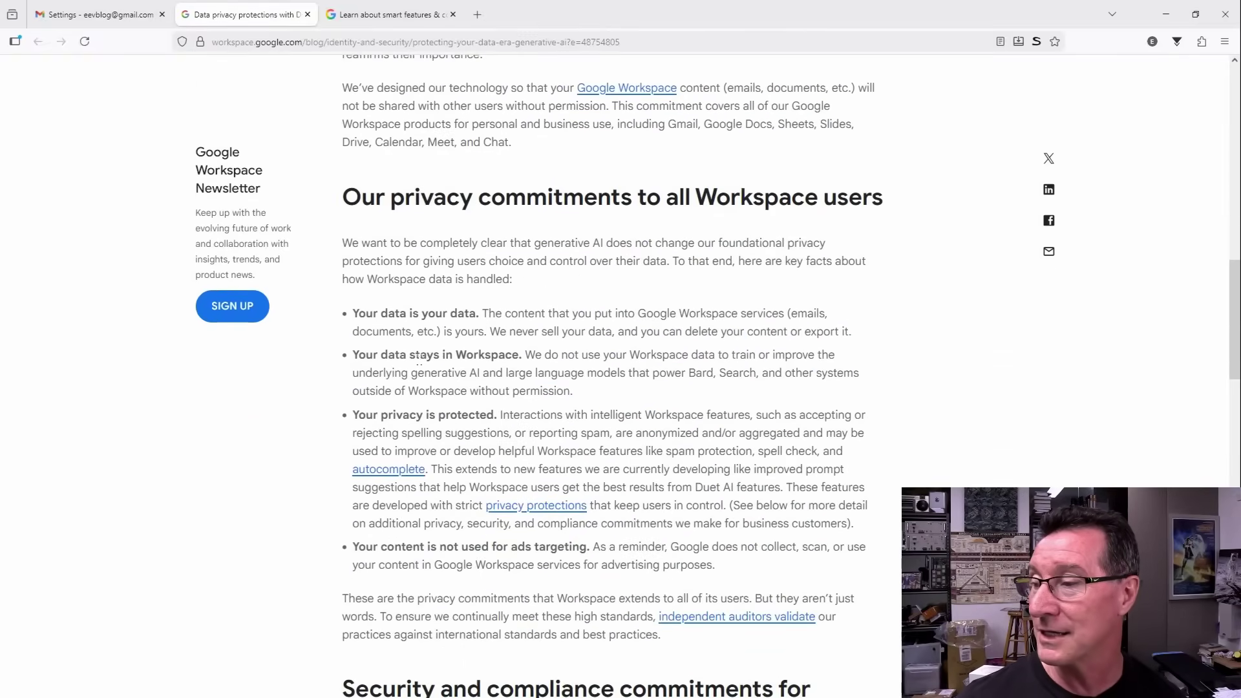
- Highlight the 'Your data stays in Workspace' bullet, then the phrase 'without permission'
{"action": "left_click_drag", "start_coordinate": [355, 355], "coordinate": [596, 395]}
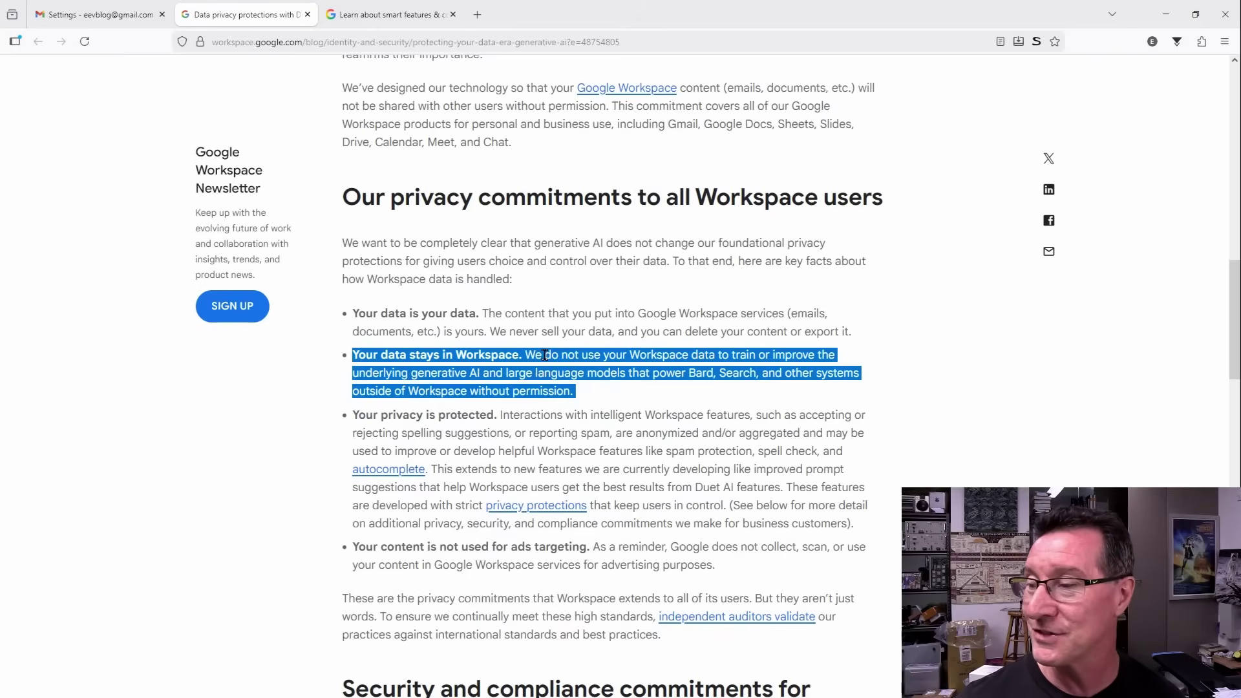
{"action": "left_click", "coordinate": [473, 390]}
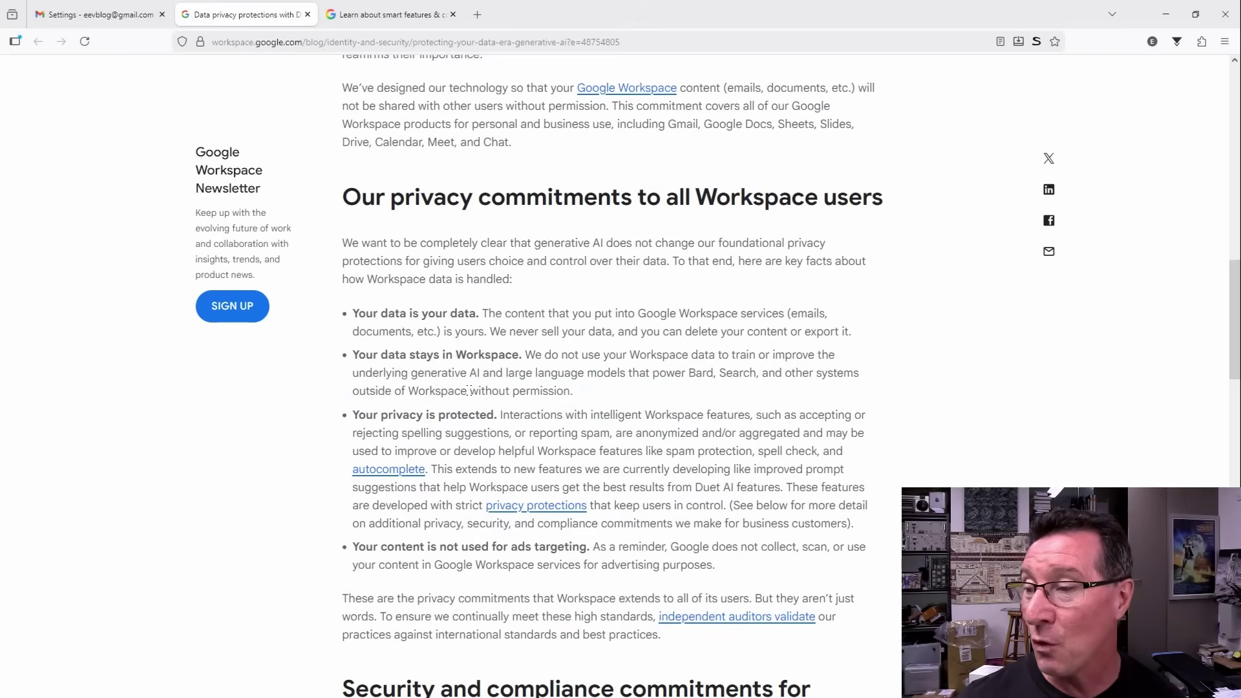
{"action": "left_click_drag", "start_coordinate": [469, 389], "coordinate": [592, 392]}
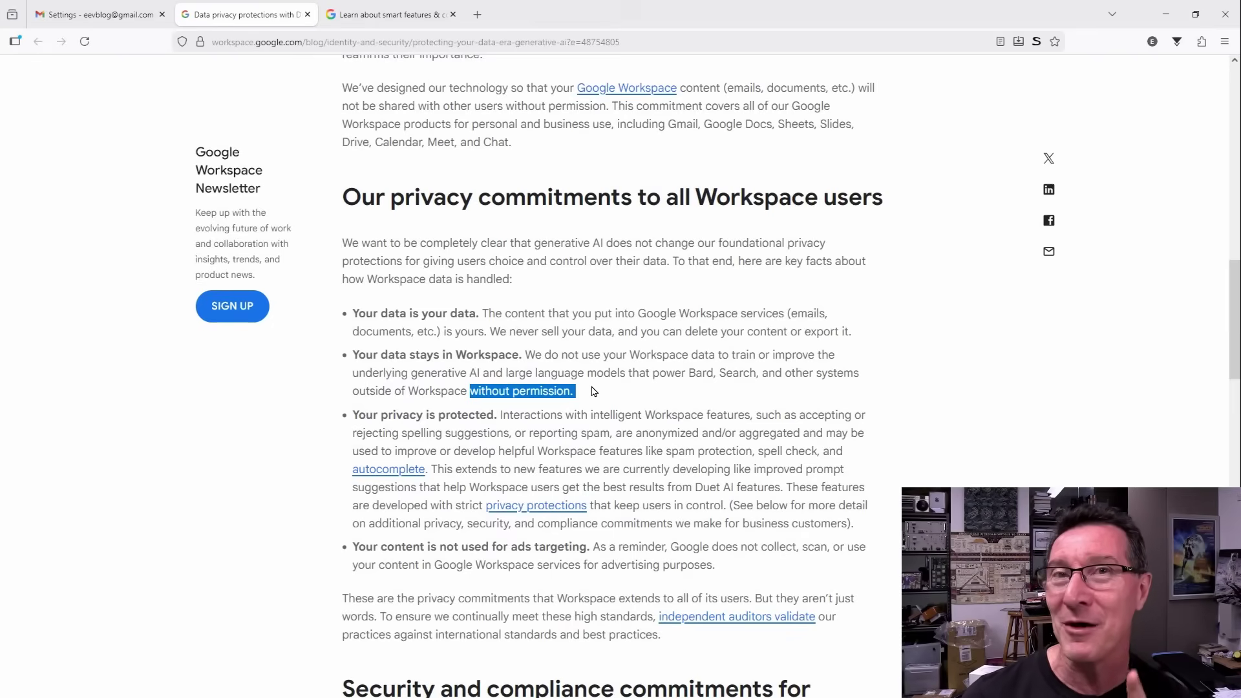
- Go back to Gmail's General settings and highlight the 'Google Workspace smart features' label
{"action": "left_click", "coordinate": [97, 19]}
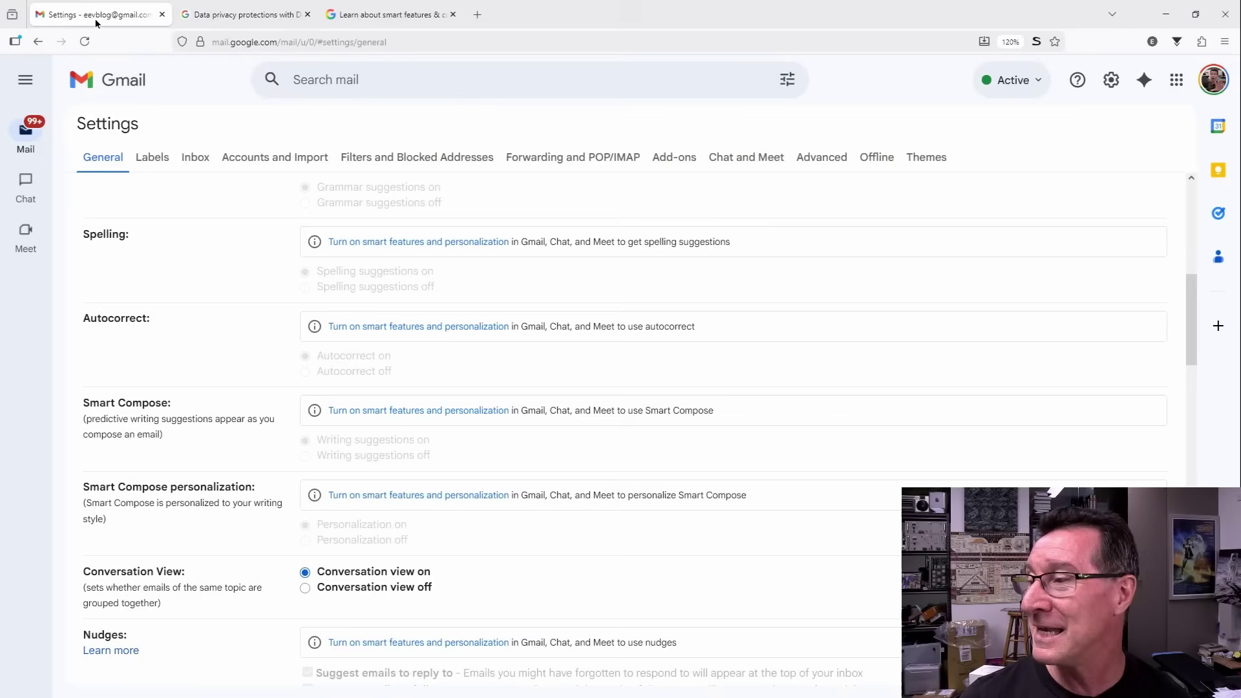
{"action": "scroll", "coordinate": [176, 438], "scroll_direction": "down", "scroll_amount": 3}
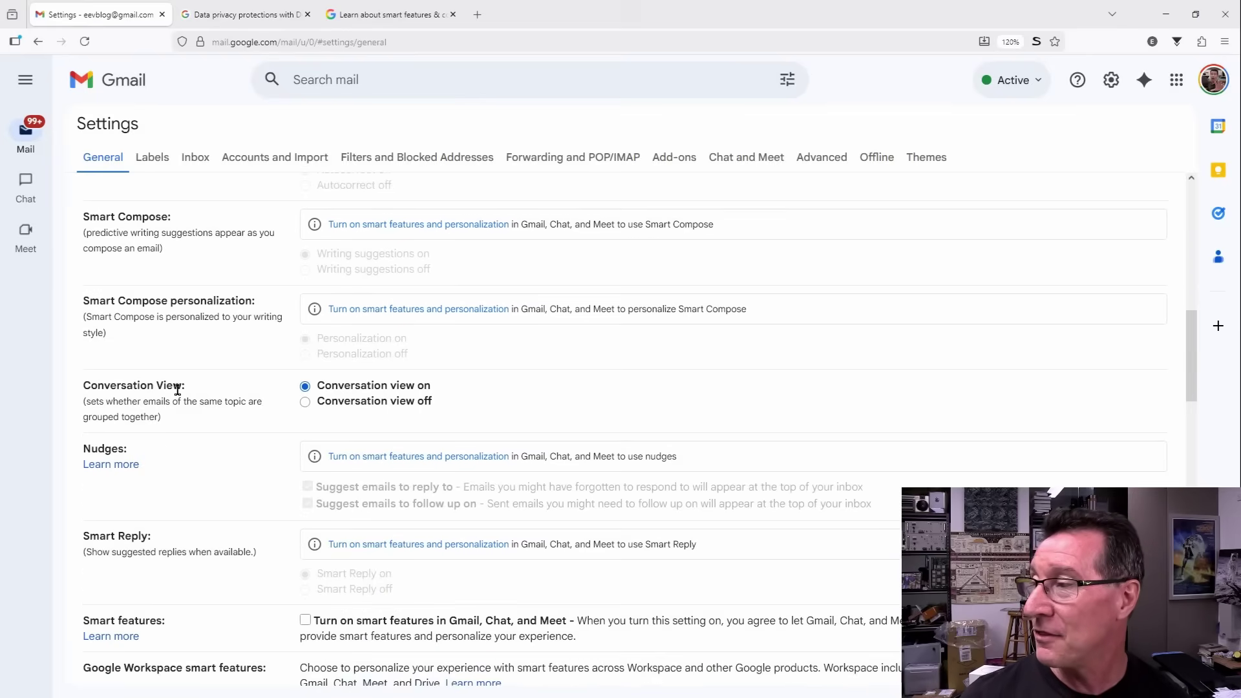
{"action": "scroll", "coordinate": [177, 389], "scroll_direction": "down", "scroll_amount": 4}
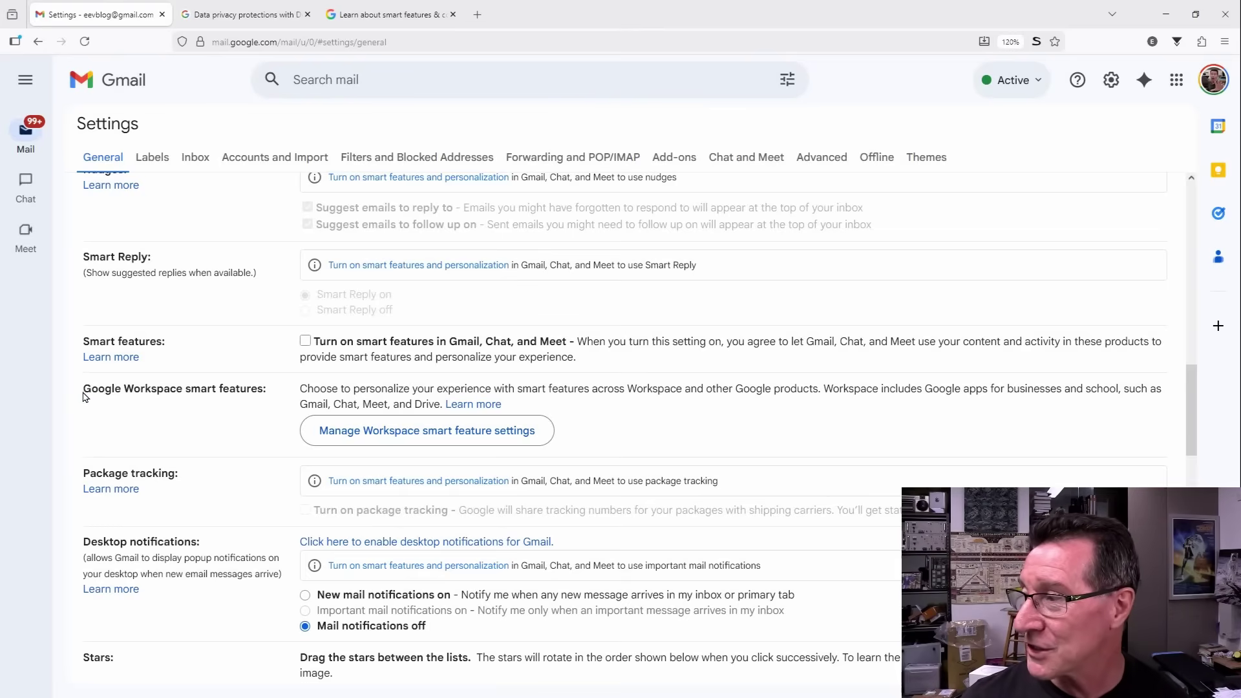
{"action": "left_click_drag", "start_coordinate": [83, 387], "coordinate": [264, 386]}
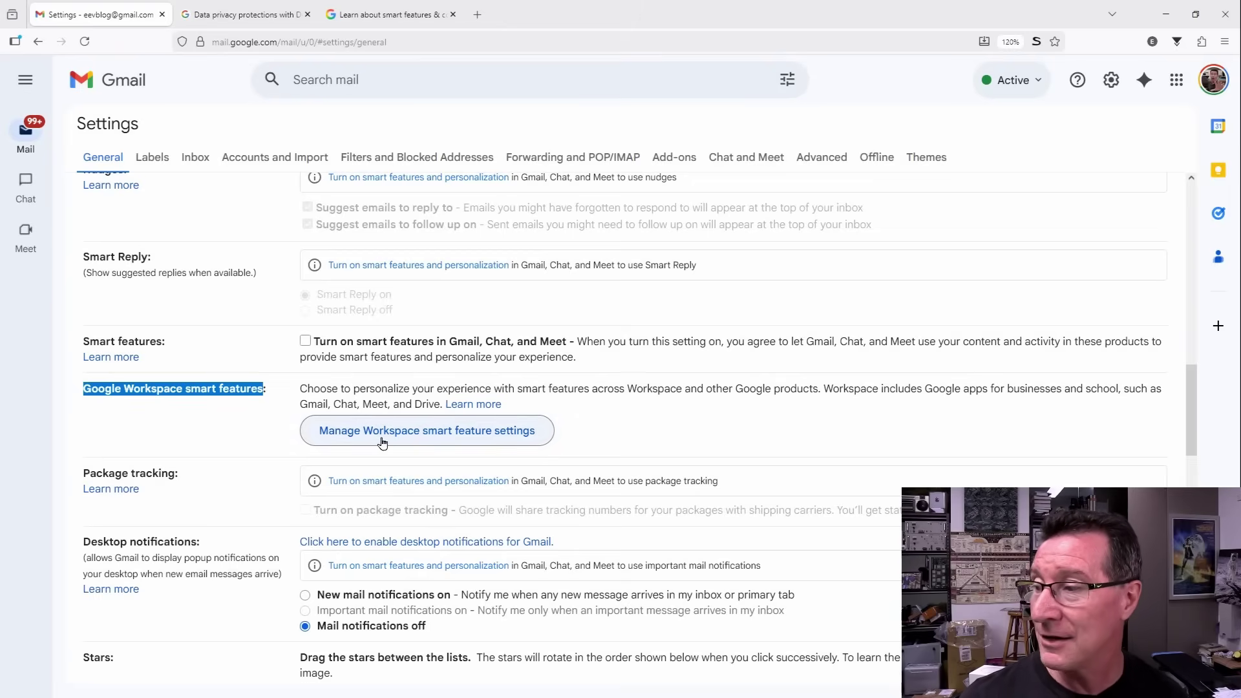
{"action": "left_click", "coordinate": [408, 430]}
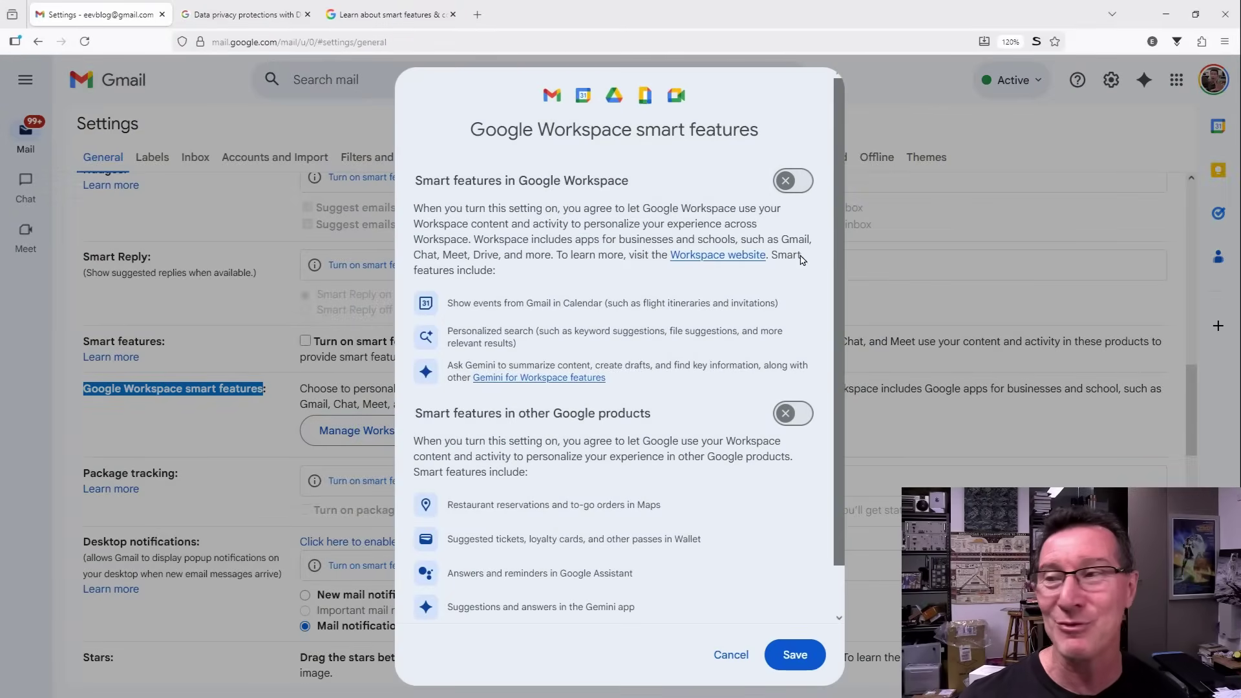
{"action": "left_click", "coordinate": [721, 663]}
{"action": "left_click", "coordinate": [305, 341]}
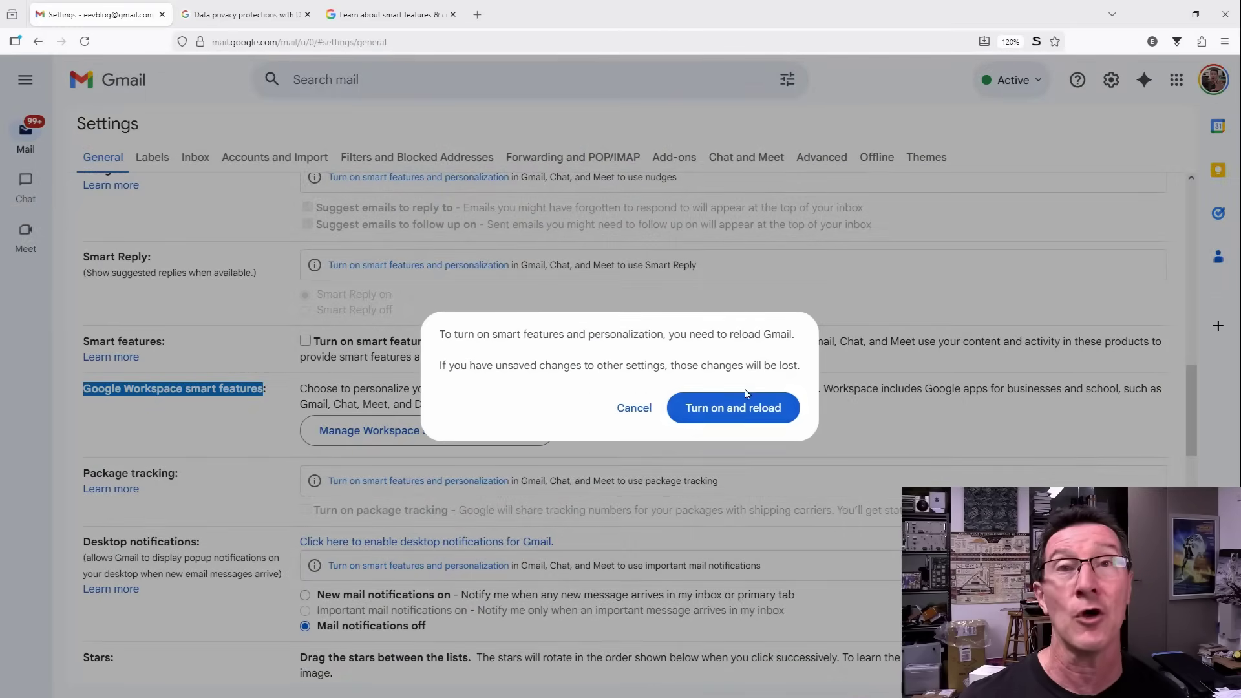
{"action": "left_click", "coordinate": [378, 364]}
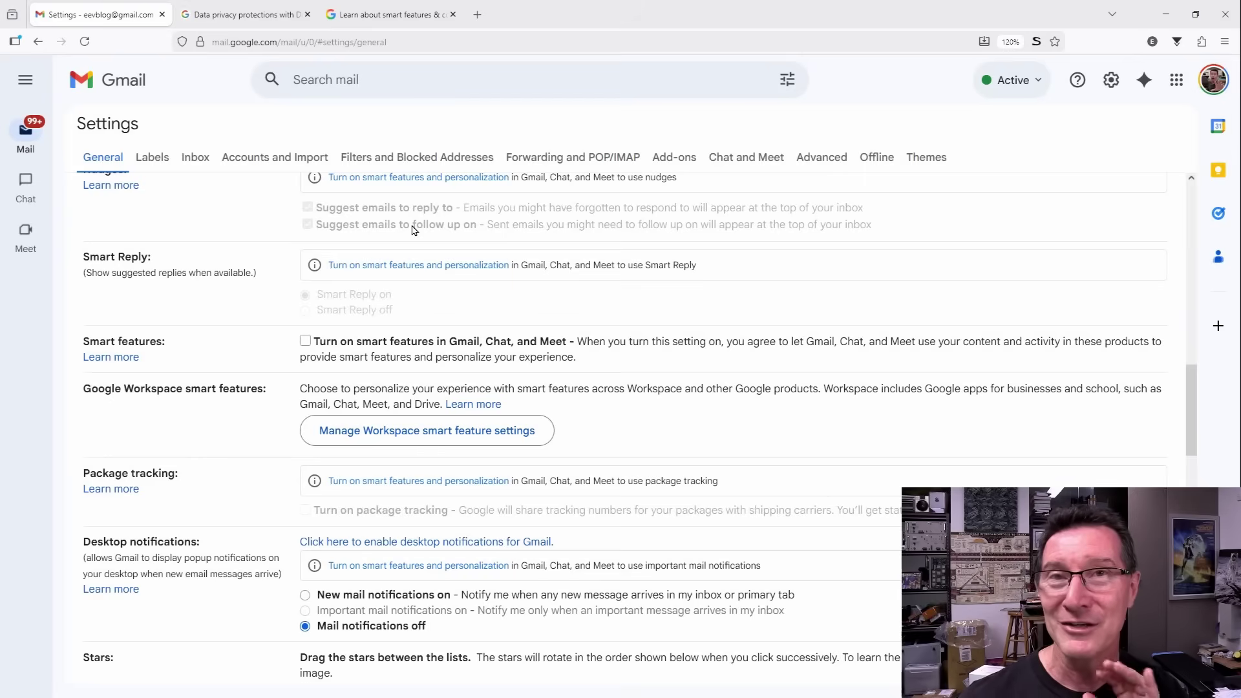
{"action": "scroll", "coordinate": [414, 230], "scroll_direction": "up", "scroll_amount": 8}
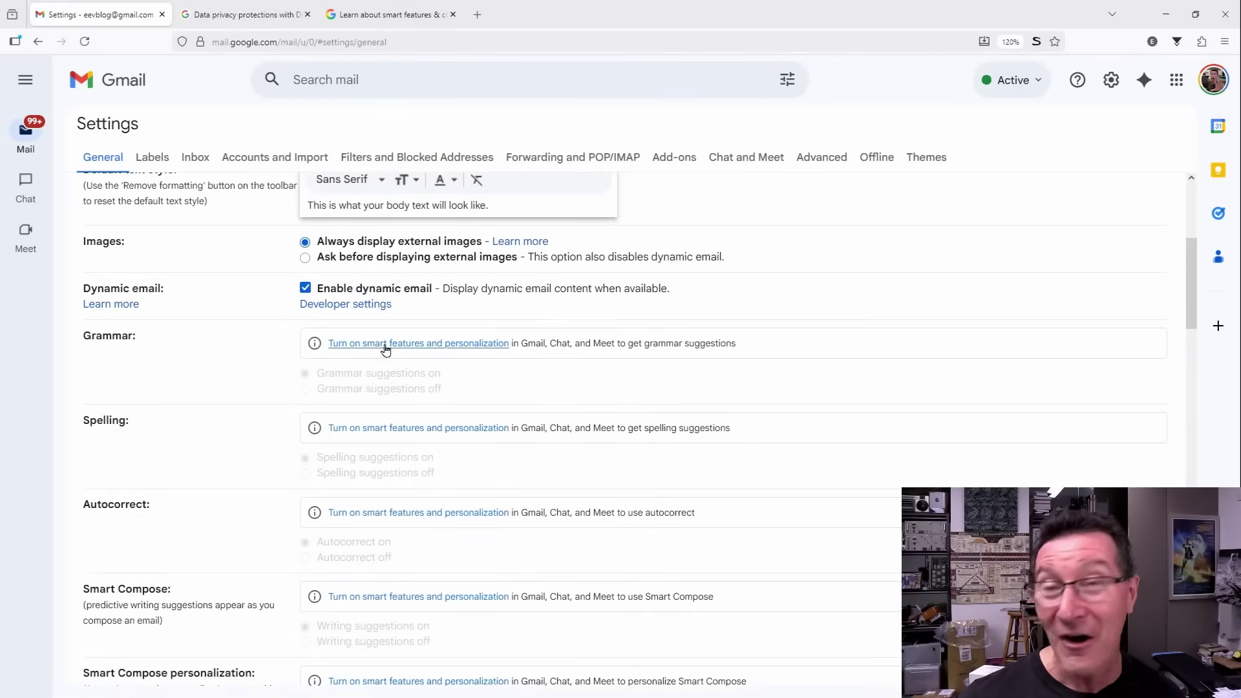
{"action": "scroll", "coordinate": [381, 347], "scroll_direction": "down", "scroll_amount": 2}
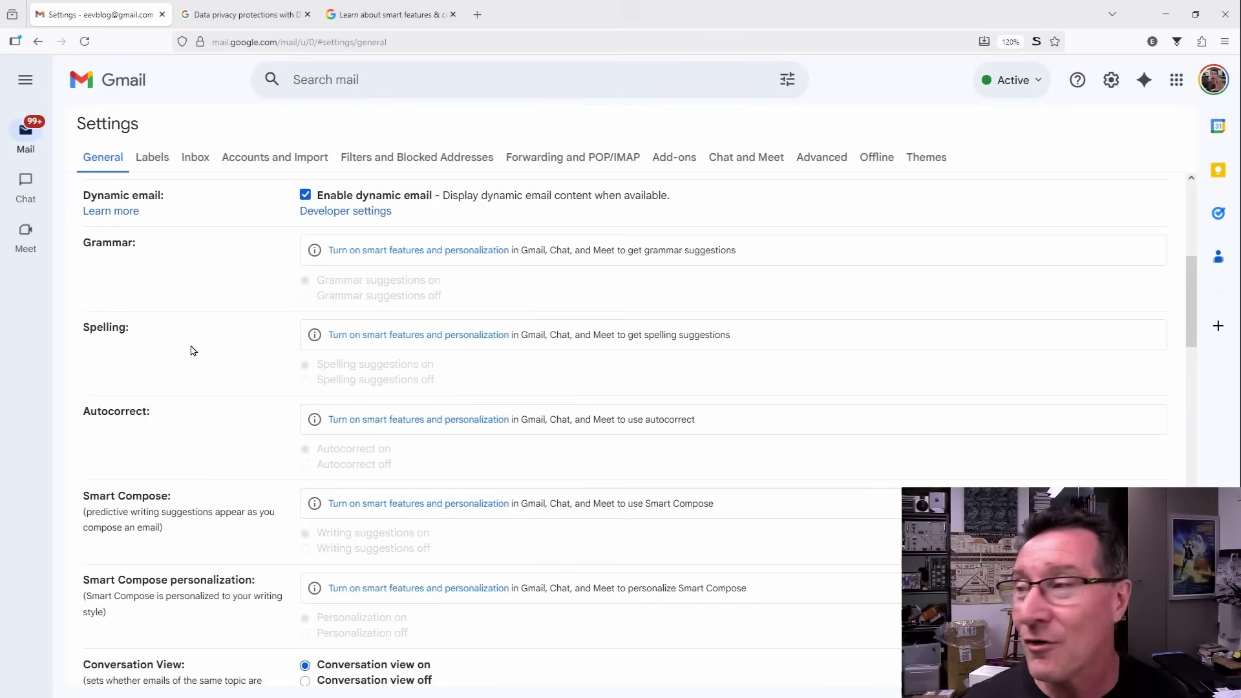
{"action": "left_click", "coordinate": [214, 15]}
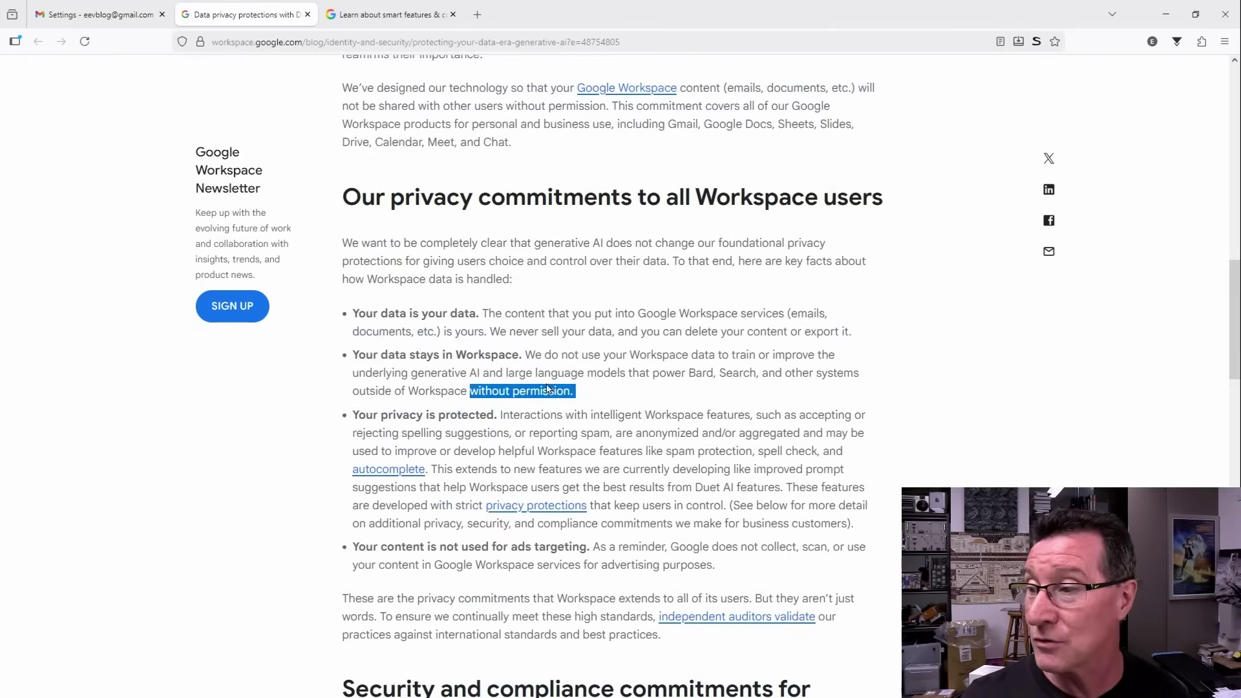
{"action": "left_click", "coordinate": [525, 358]}
{"action": "left_click_drag", "start_coordinate": [469, 394], "coordinate": [574, 391]}
{"action": "left_click", "coordinate": [141, 14]}
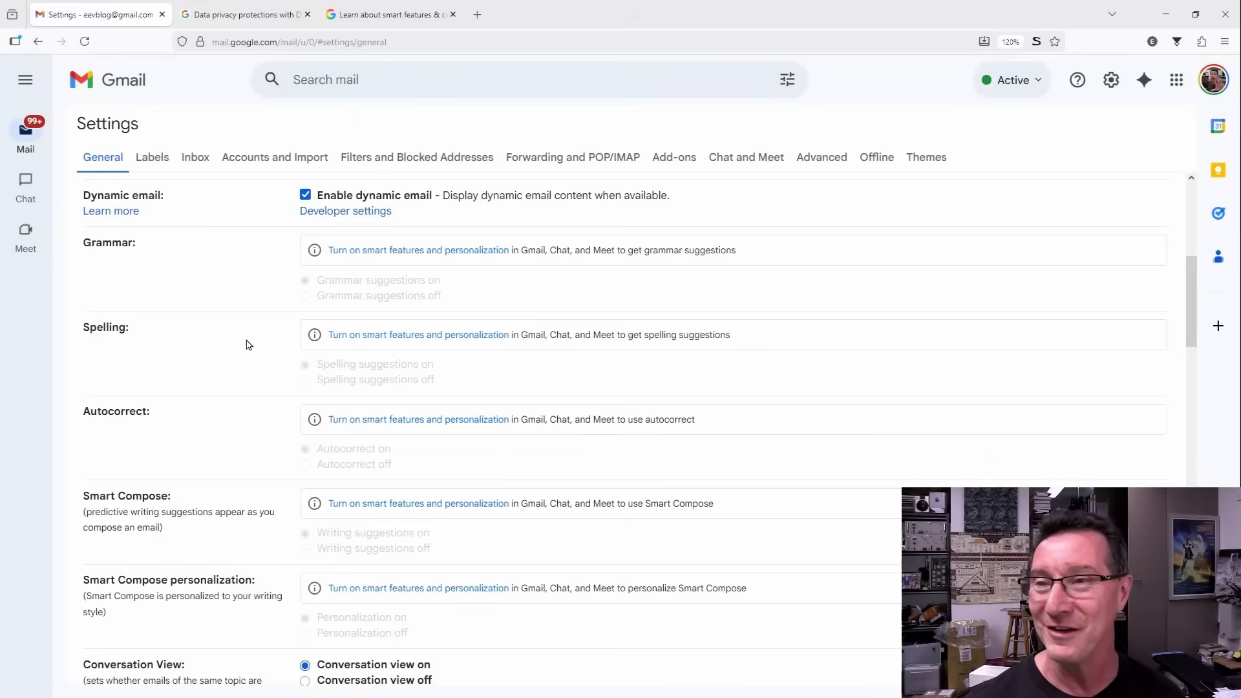
{"action": "key", "text": "ctrl+shift+Tab"}
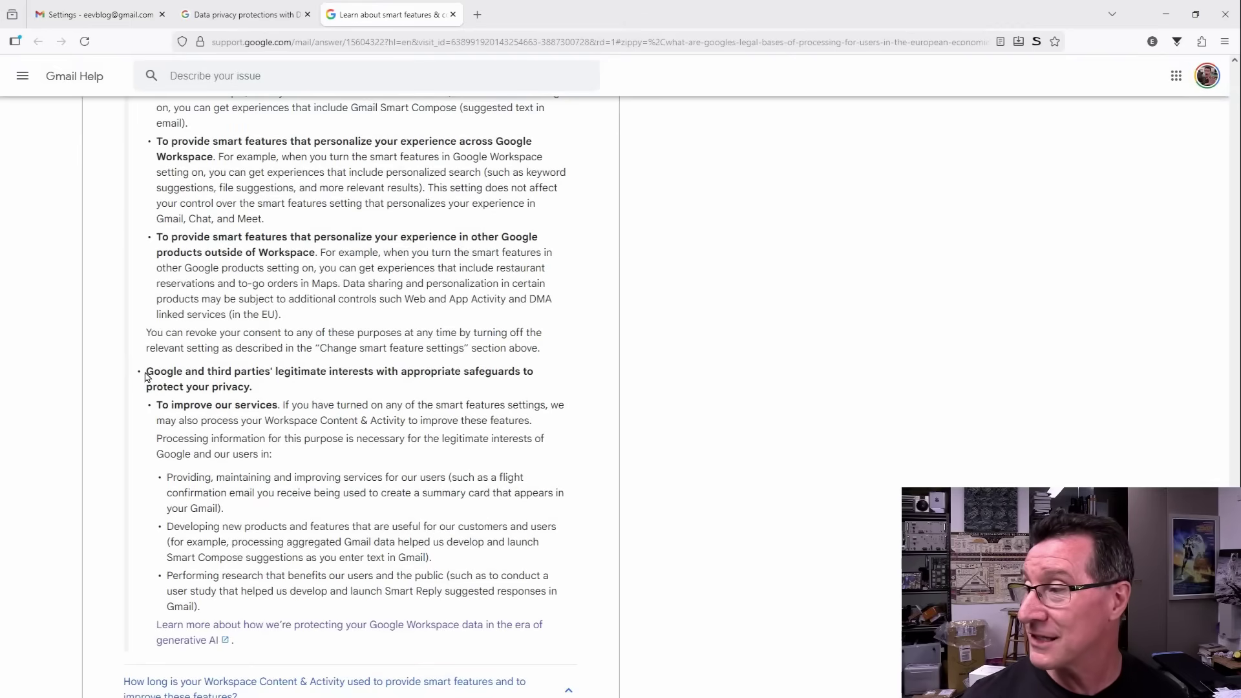
{"action": "left_click_drag", "start_coordinate": [146, 374], "coordinate": [321, 391]}
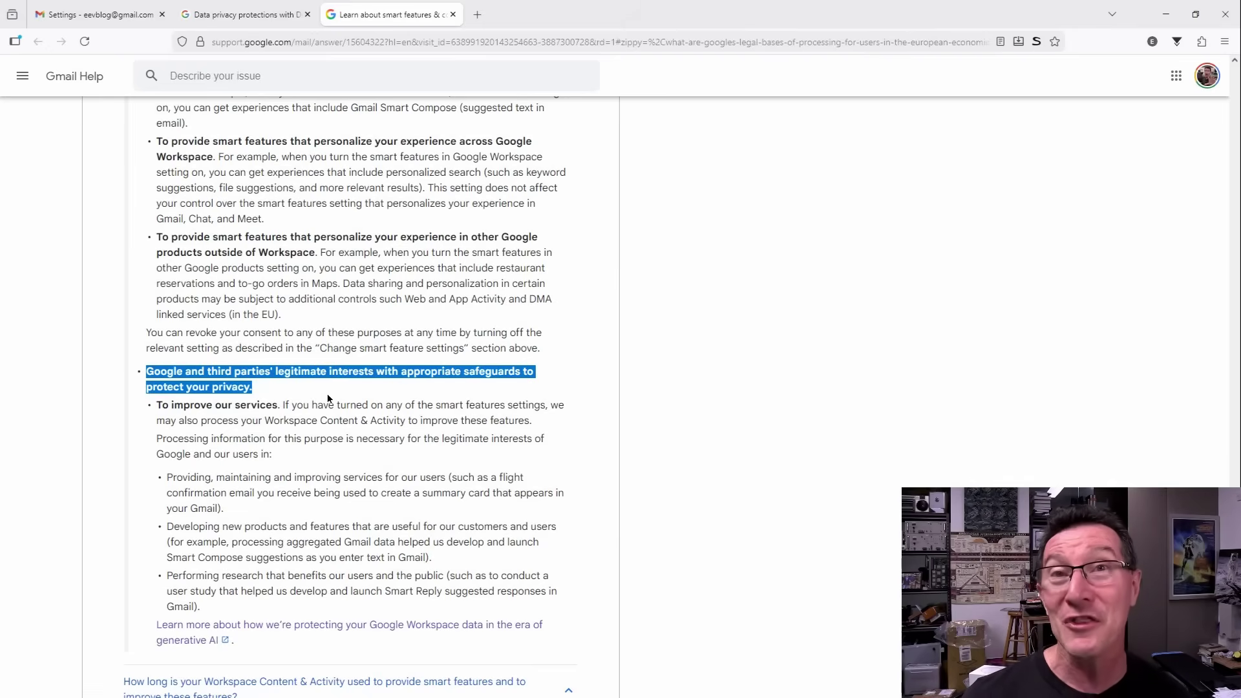
{"action": "left_click", "coordinate": [403, 460]}
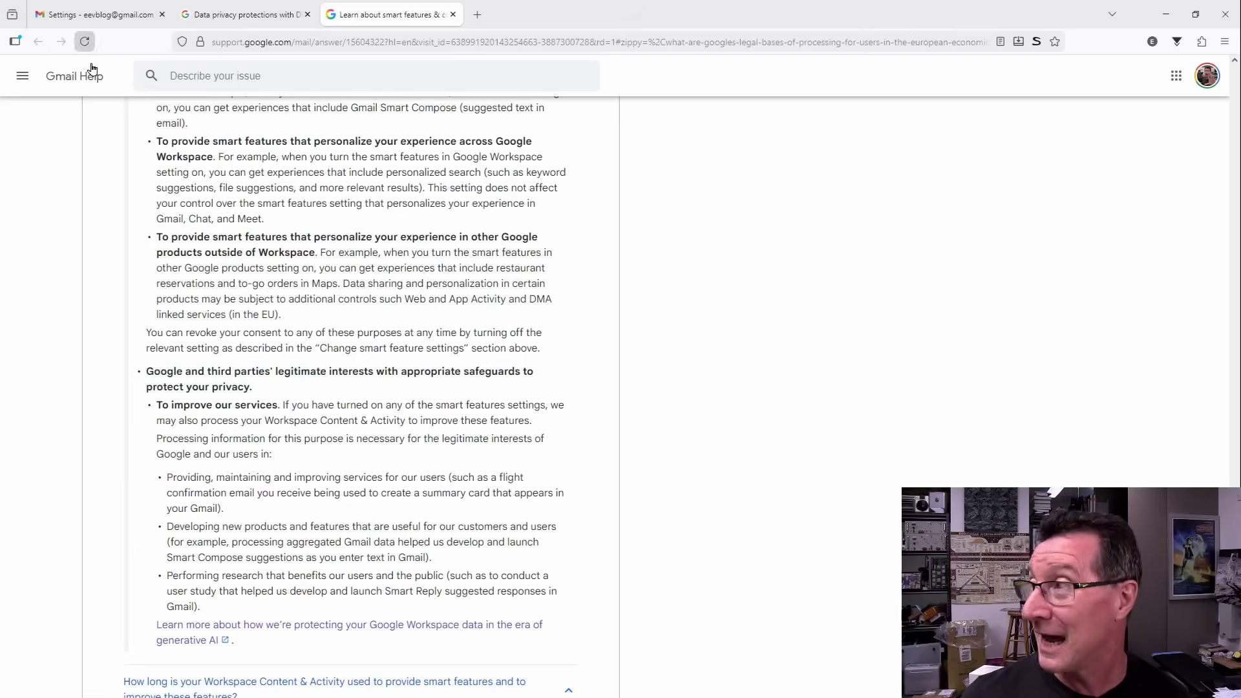
{"action": "left_click", "coordinate": [105, 15]}
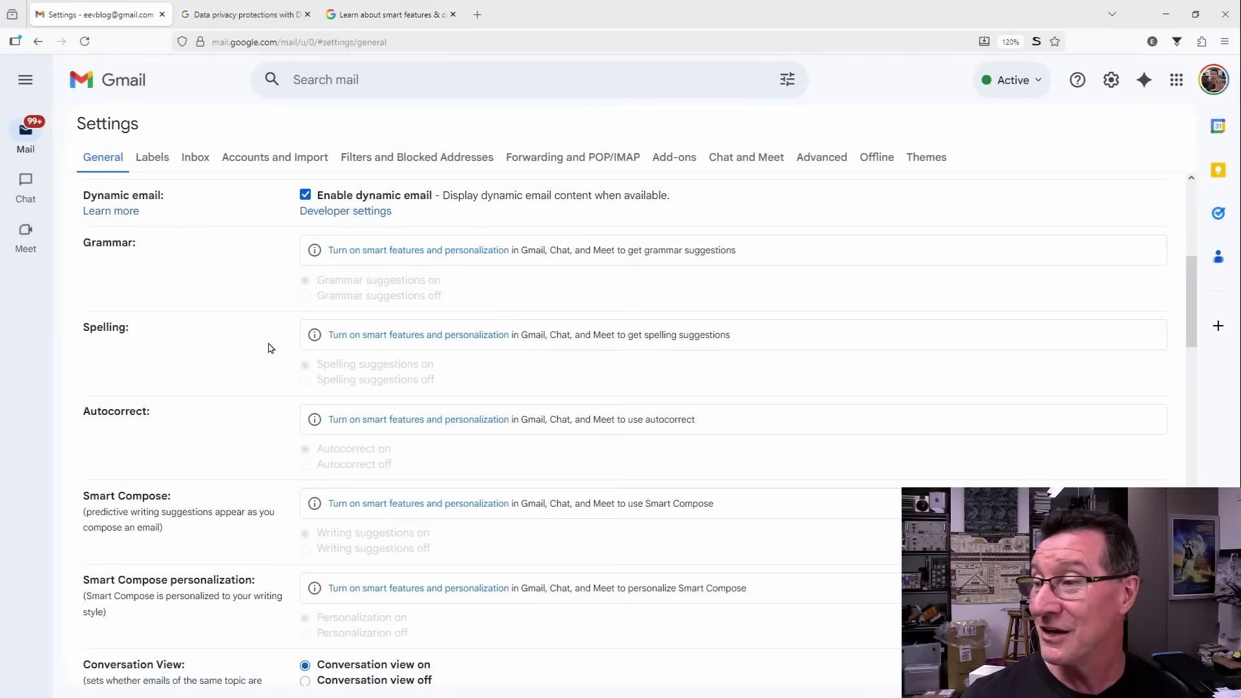